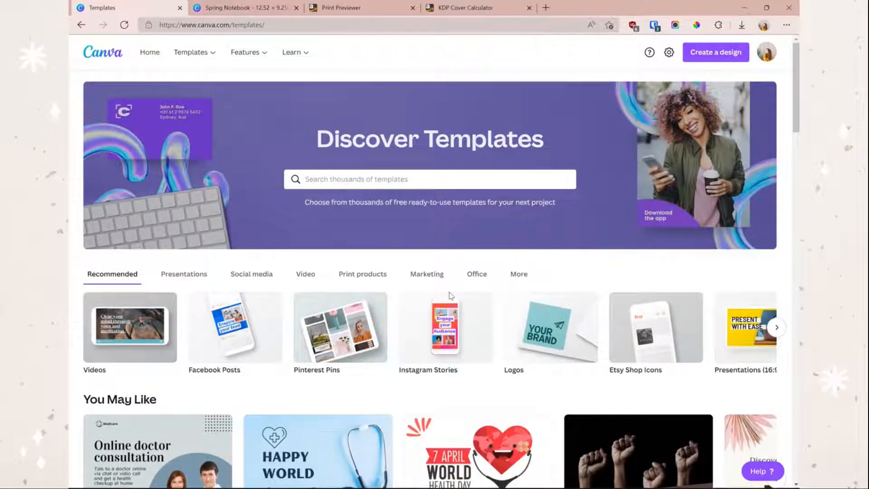
Start a custom-size design and set its measurement unit to inches
click(701, 59)
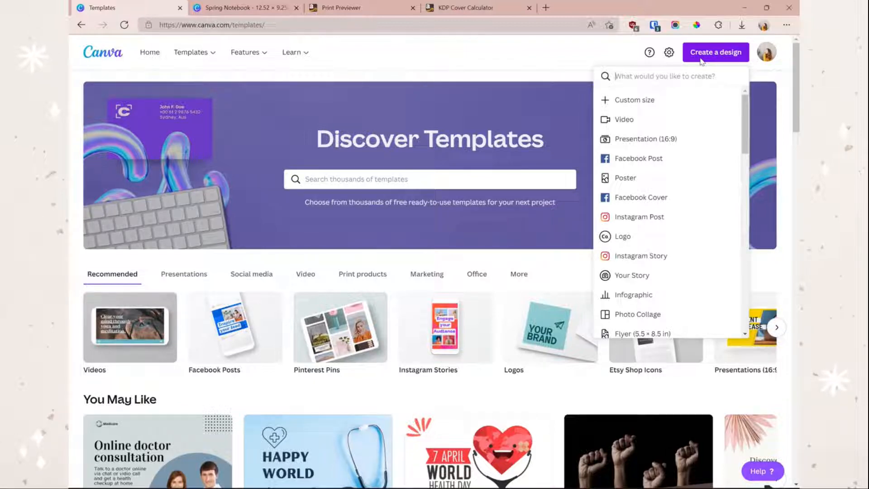
click(660, 100)
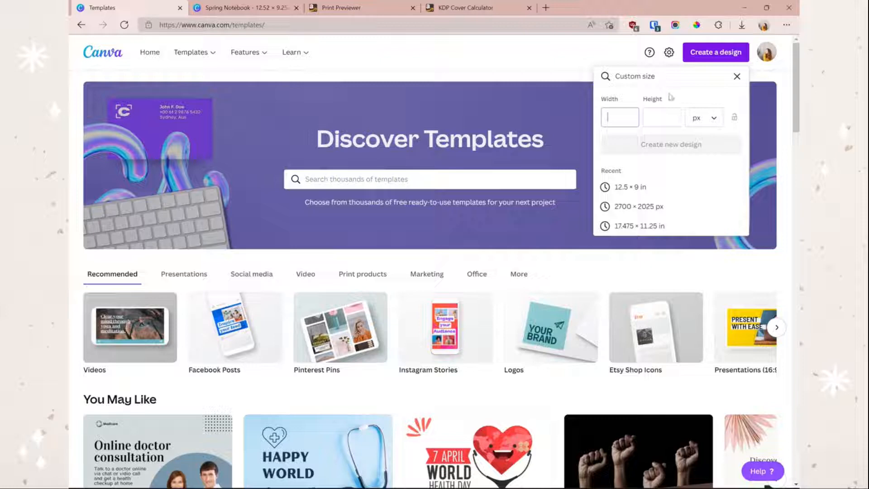
click(699, 119)
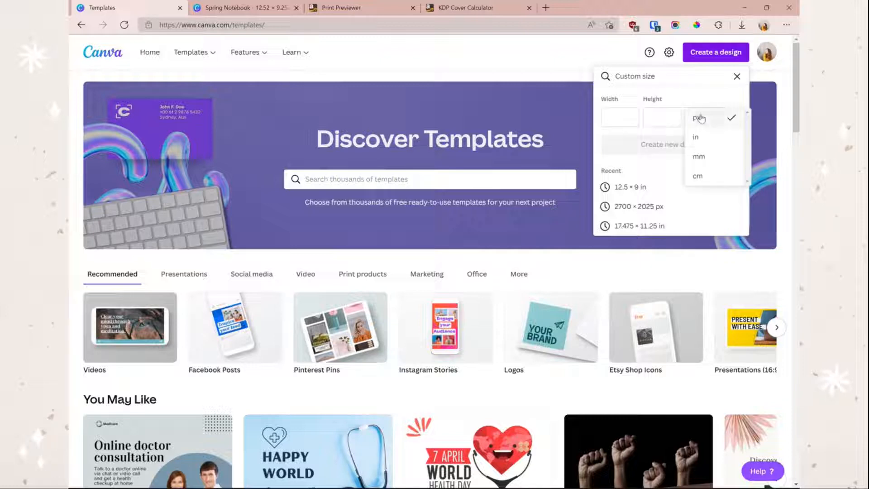
click(705, 137)
click(708, 120)
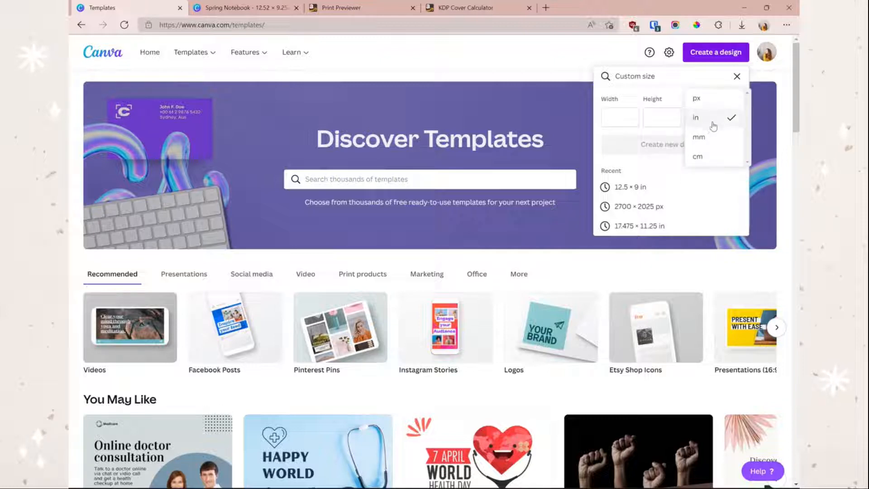
click(715, 125)
click(634, 116)
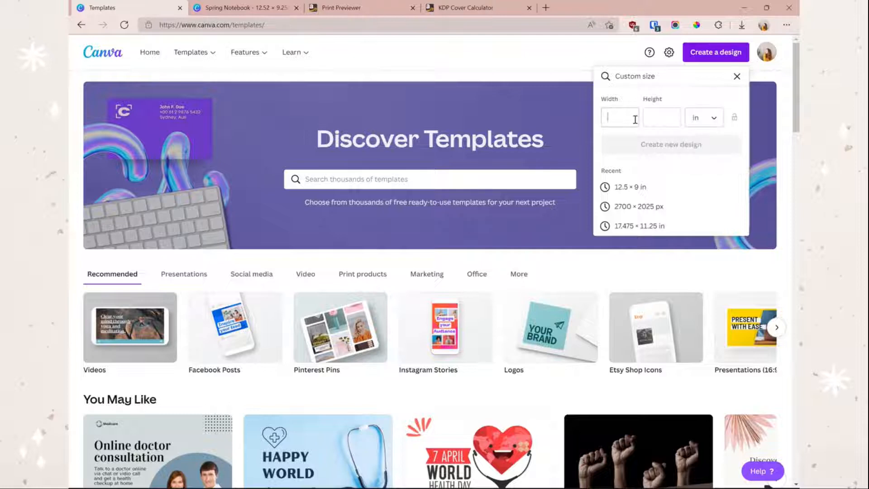
click(706, 117)
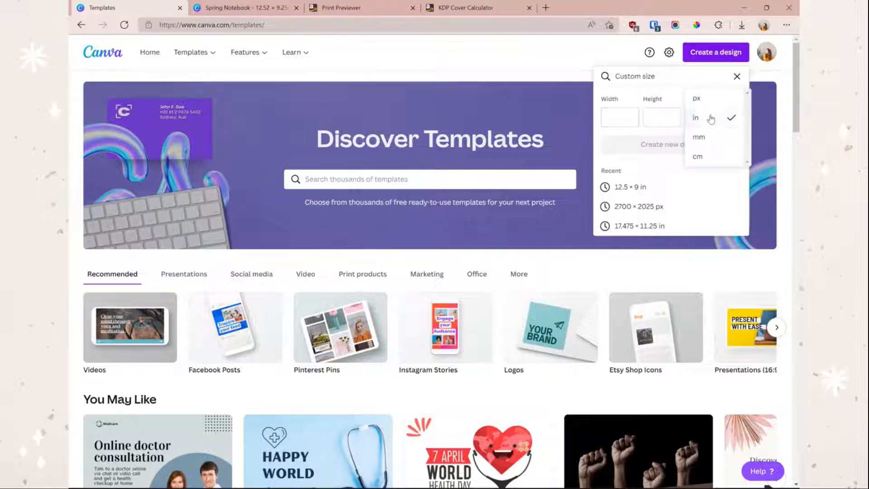
click(682, 102)
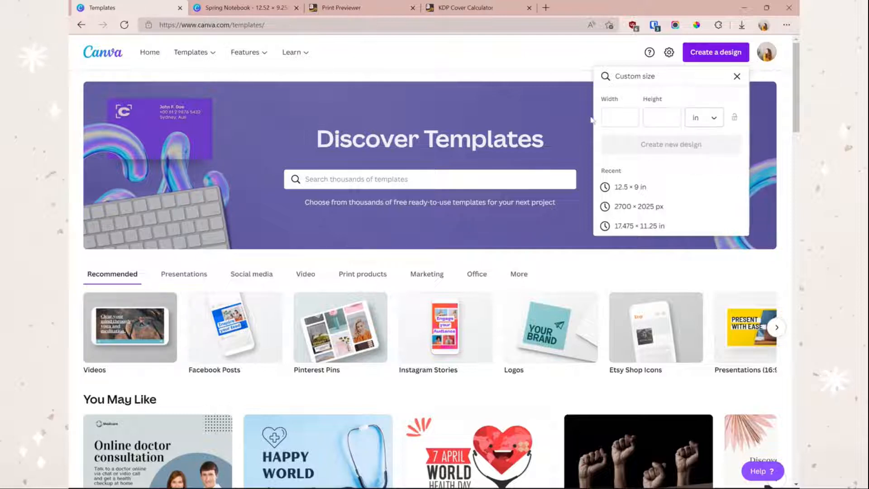
Set the width to 12.52 in and the height to 9.25 in, and create the new design
click(613, 116)
text(12.52)
key(Tab)
text(9.2)
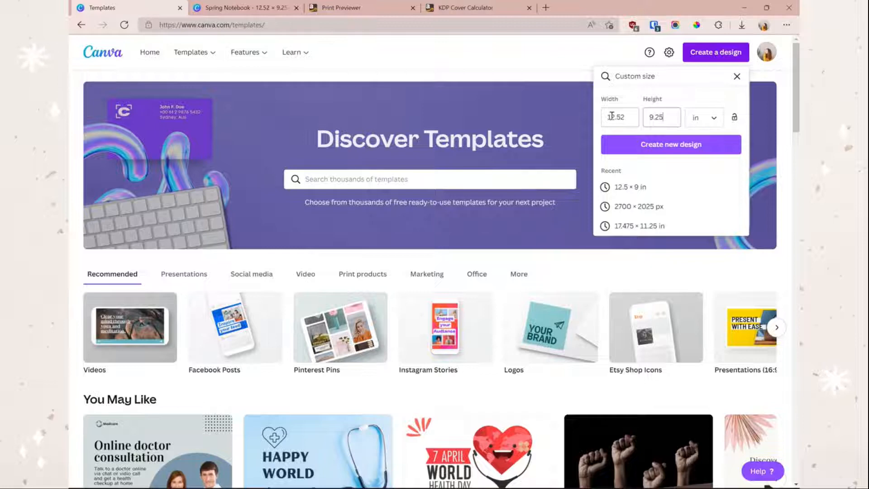
click(652, 145)
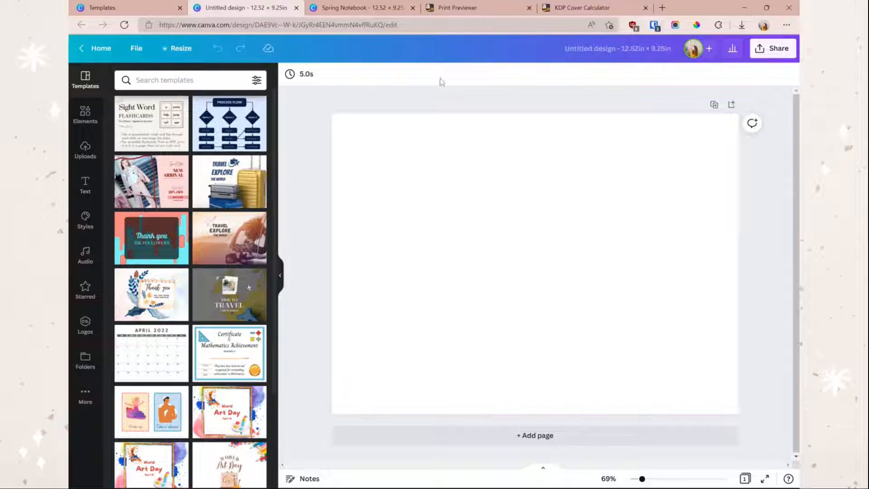
Copy all letters and floral elements of the cover artwork in the Spring Notebook design
click(392, 12)
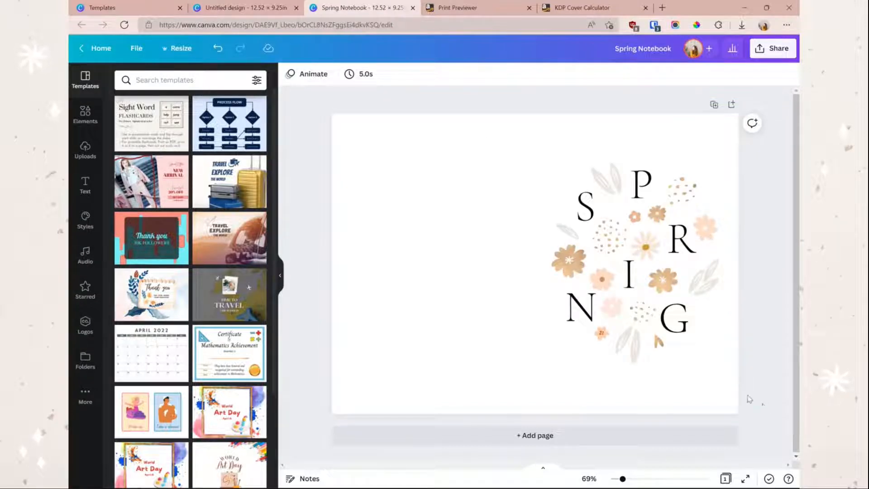
drag(765, 404, 315, 99)
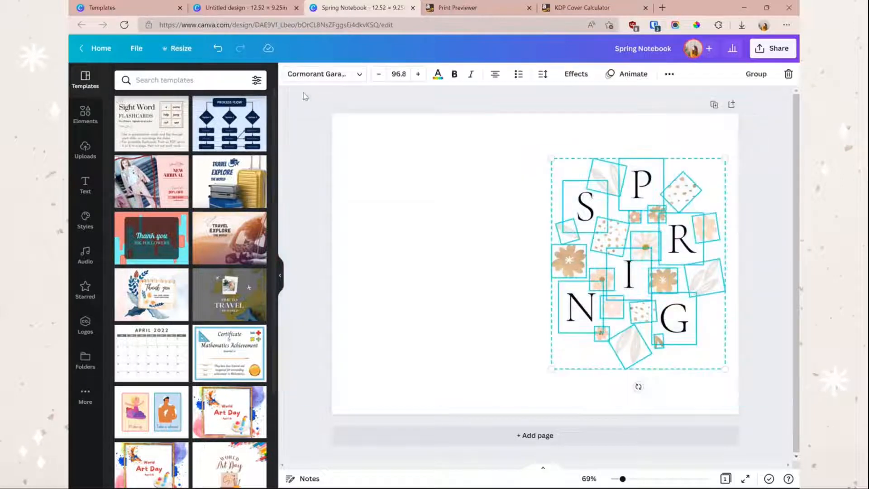
right_click(656, 188)
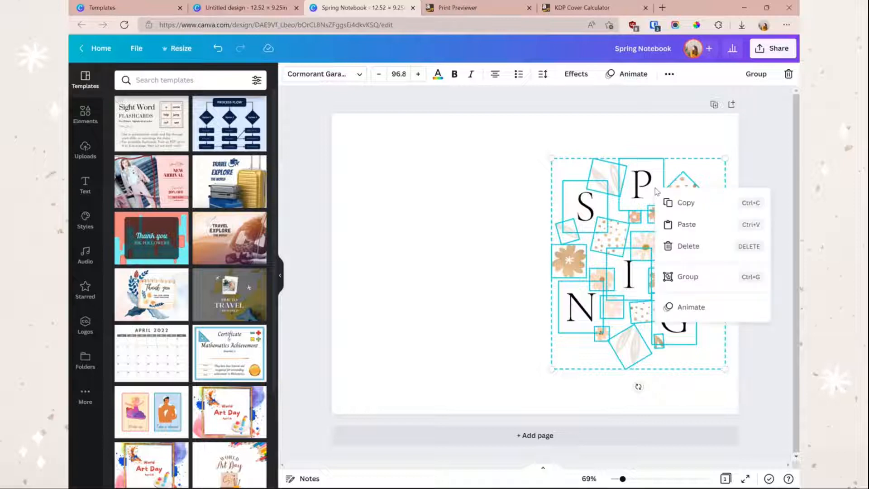
click(677, 197)
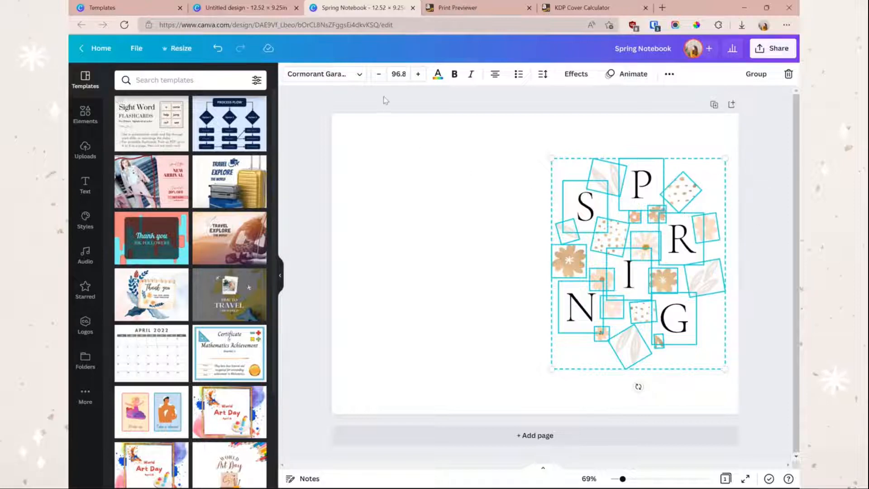
Paste the copied SPRING artwork onto the blank page of the untitled 12.52 × 9.25 in design
click(252, 9)
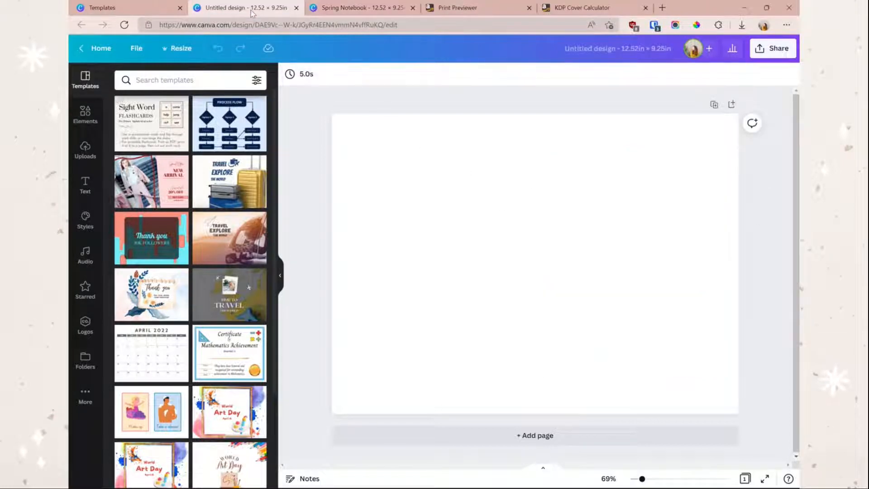
right_click(596, 187)
click(620, 164)
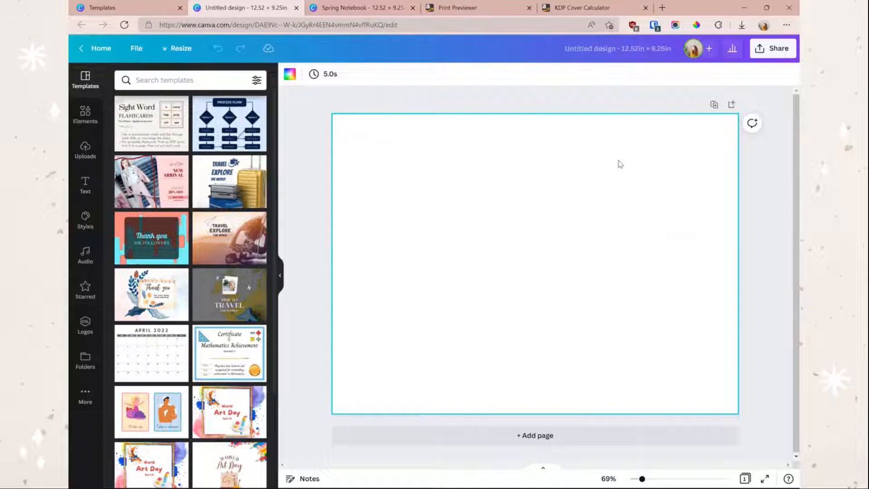
key(ctrl+v)
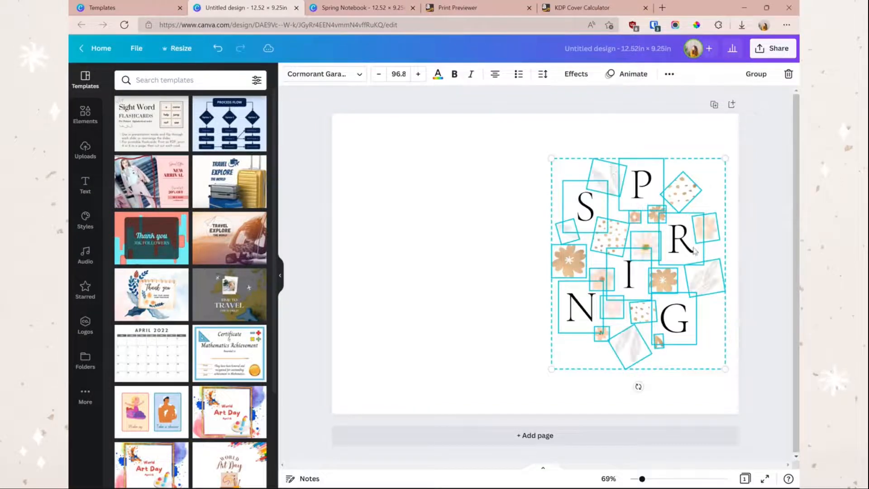
click(634, 385)
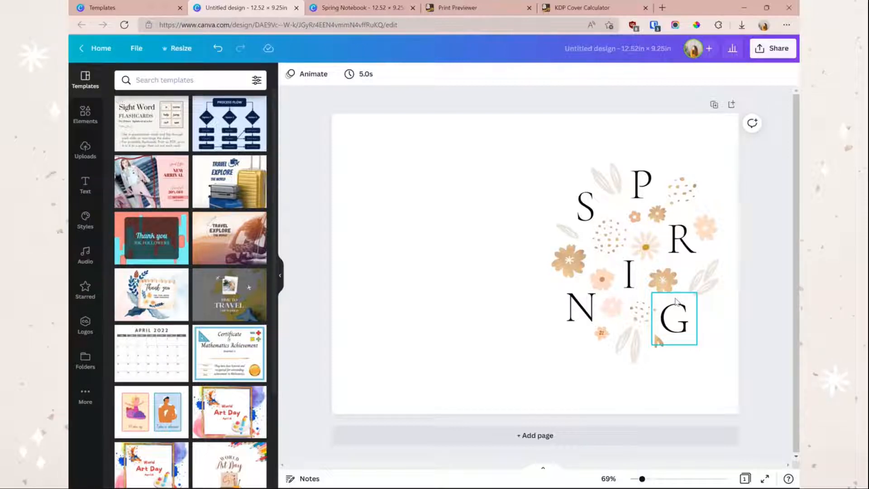
click(729, 258)
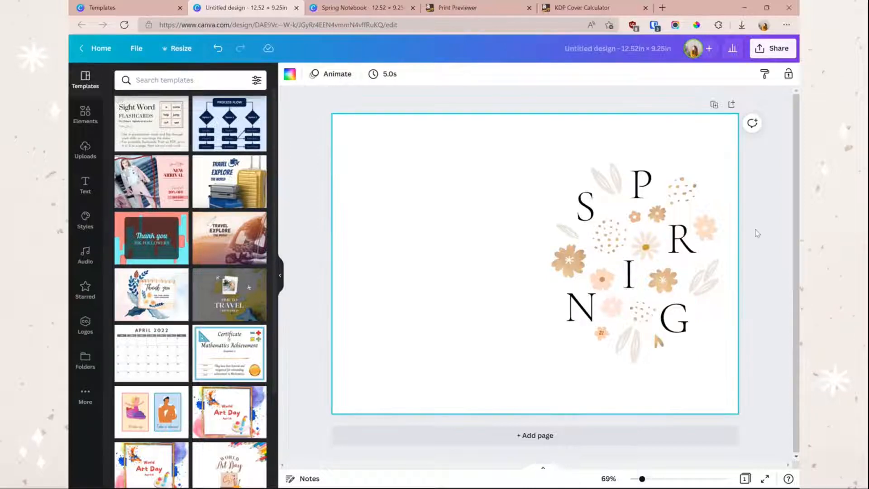
click(757, 233)
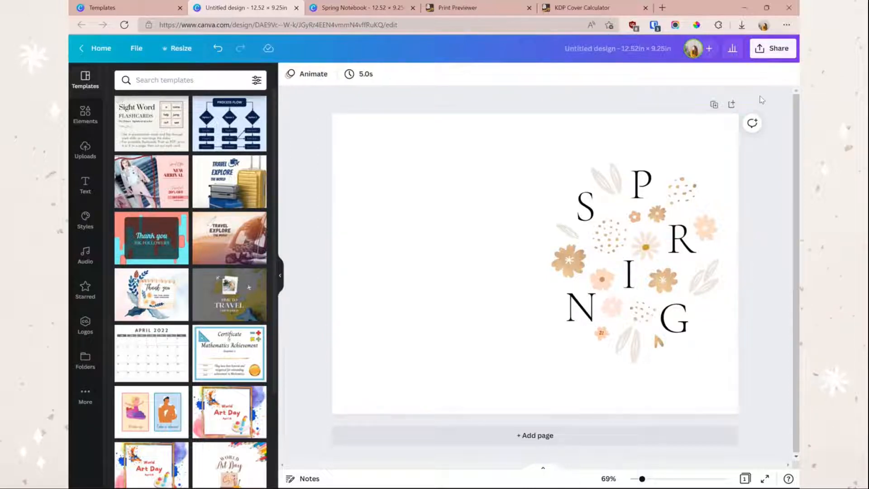
Switch to the Downloads folder in File Explorer and extract the PAPERBACK_6.000x9.000_120_BW_WHITE_en_US zip to its default destination
click(742, 26)
click(692, 41)
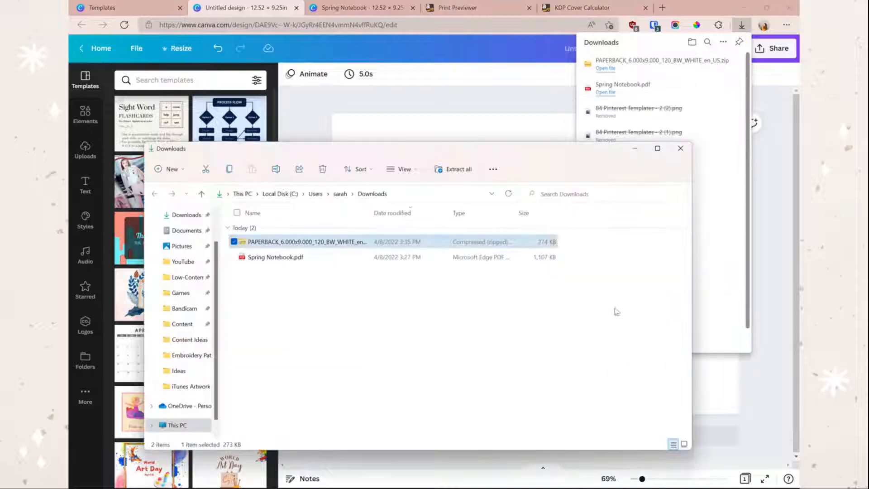
click(453, 169)
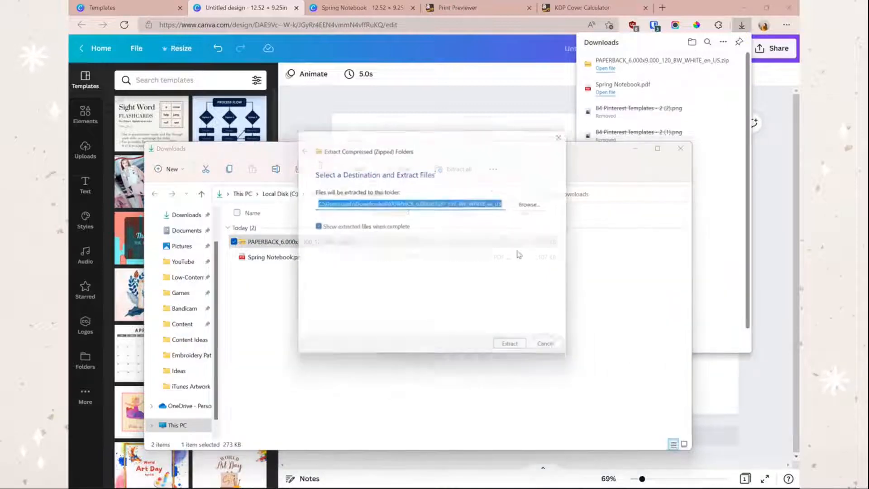
click(510, 343)
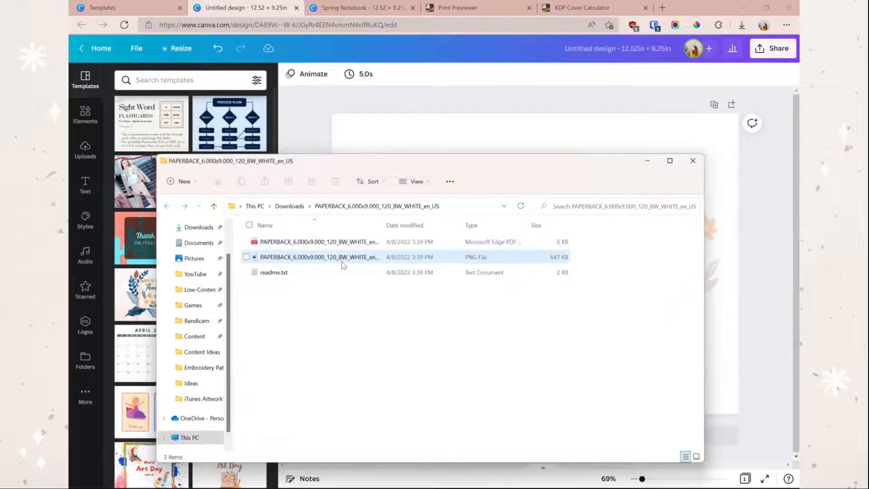
Insert the extracted PNG cover template into the Canva design and enlarge it to fill the whole page
drag(343, 262, 530, 257)
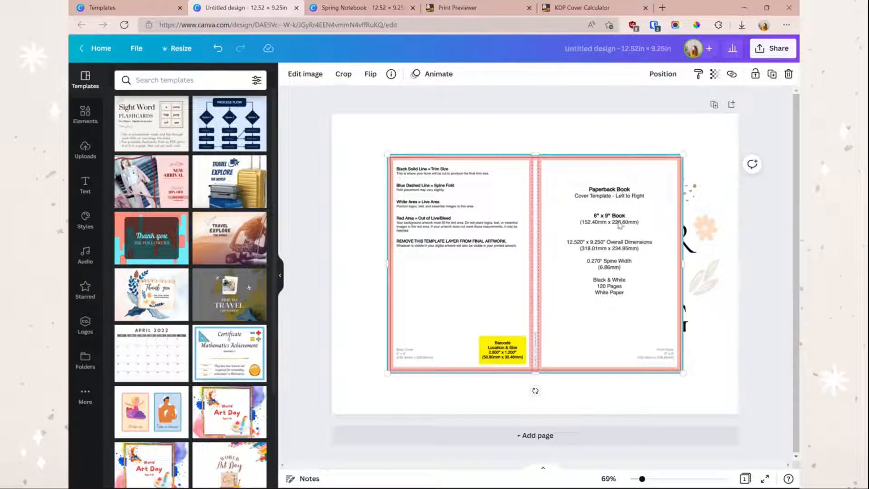
drag(594, 286, 539, 248)
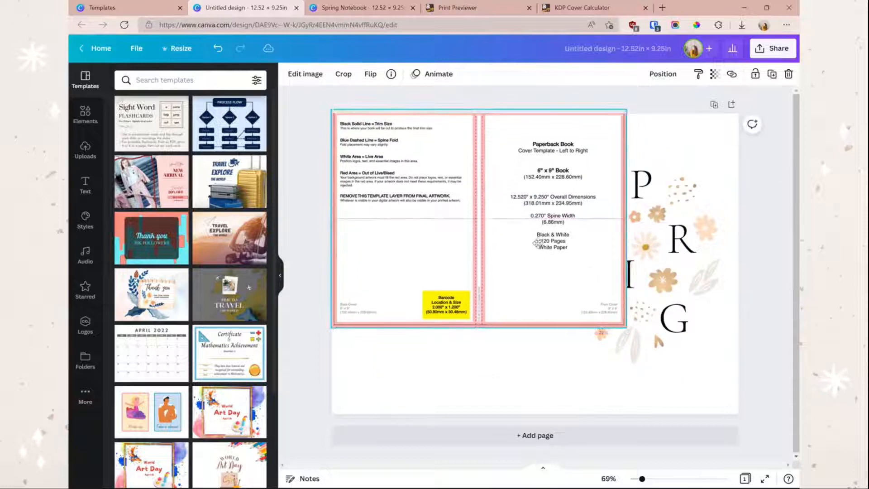
drag(628, 334, 739, 415)
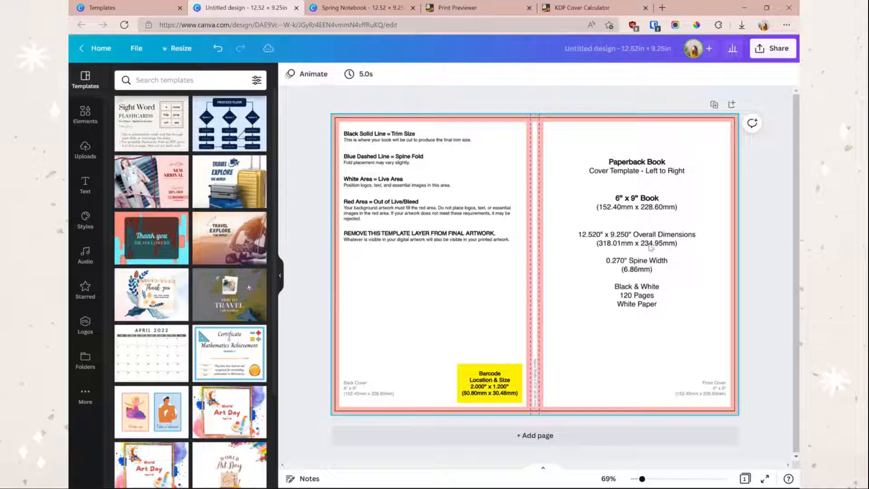
Send the cover template image behind the artwork and set its transparency to 26
right_click(645, 248)
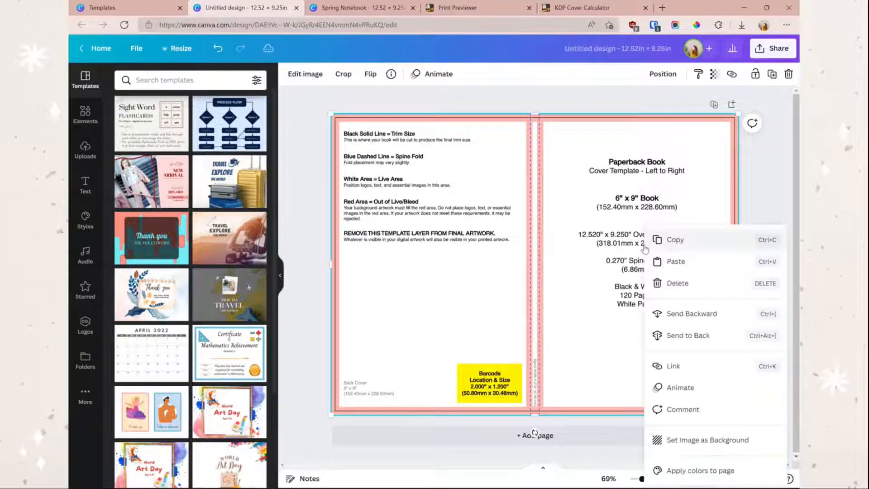
click(729, 341)
click(714, 73)
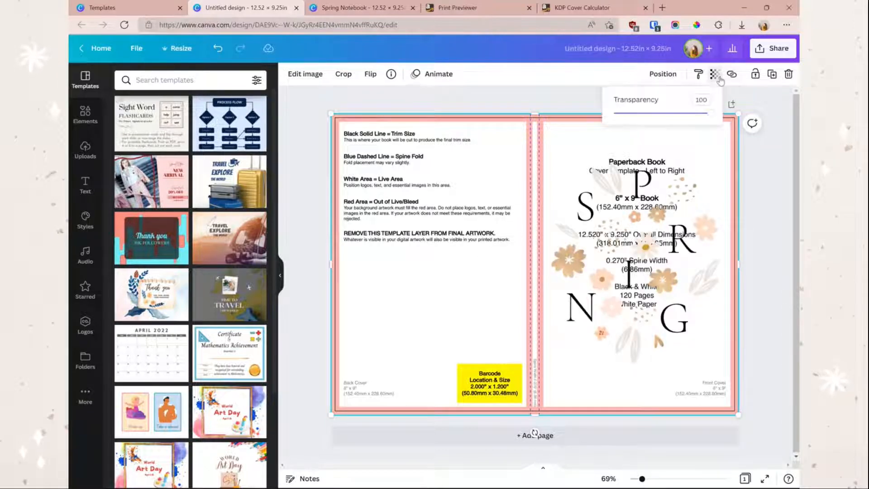
drag(709, 119, 639, 118)
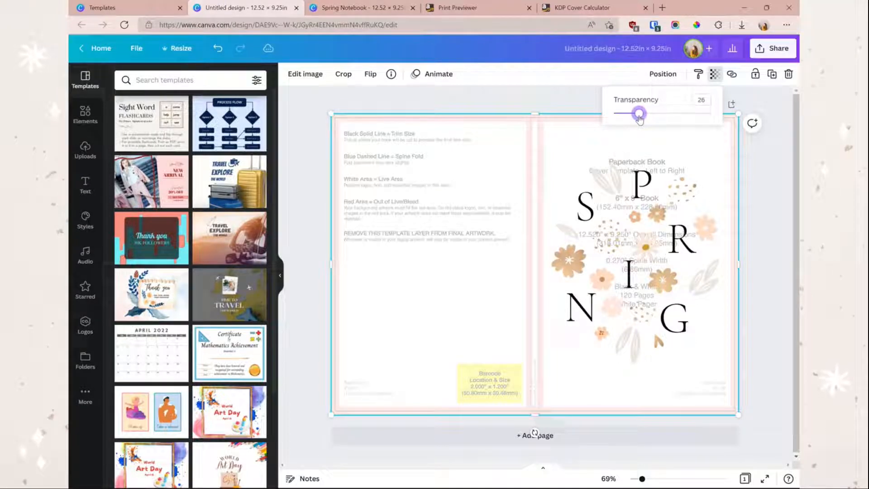
click(769, 205)
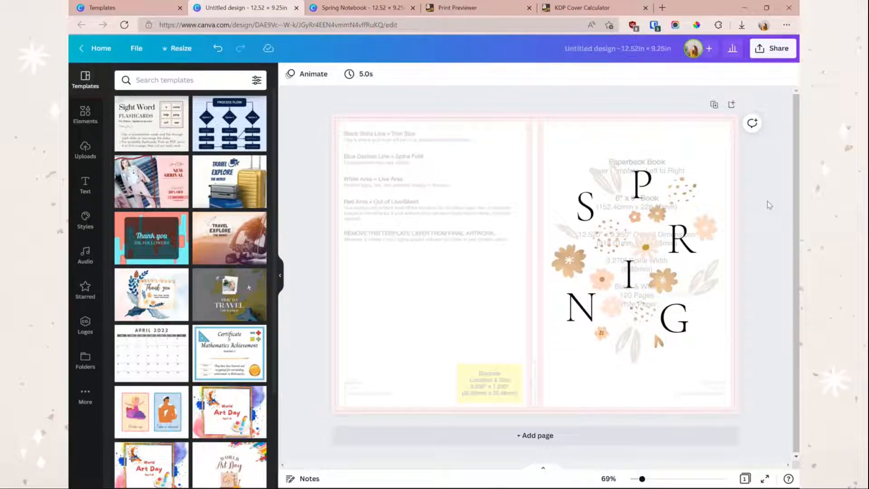
Search the elements for "line" and add a plain solid line to the page
click(85, 113)
click(181, 81)
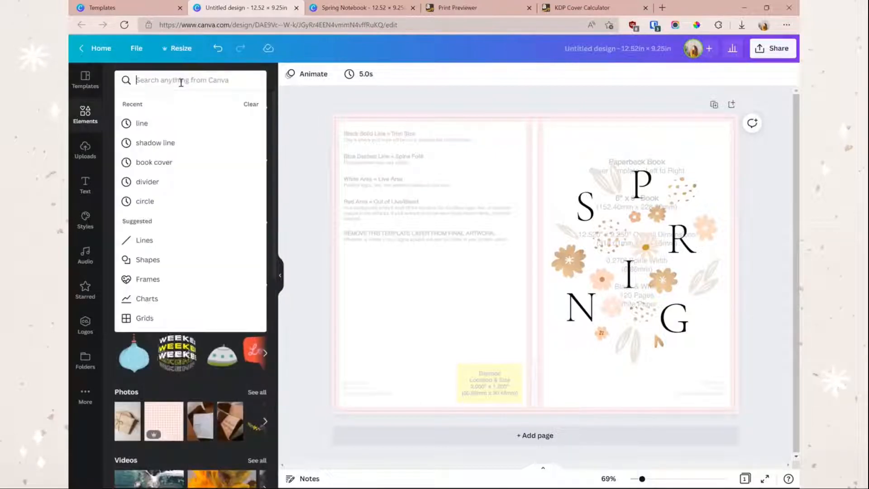
text(line)
key(Return)
click(190, 276)
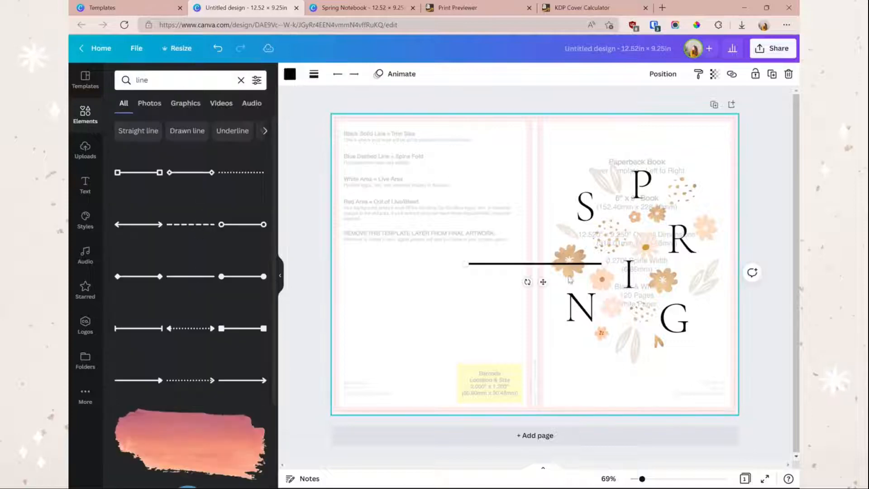
Rotate the line to vertical and stretch it along the spine over the full page height
drag(527, 282, 636, 277)
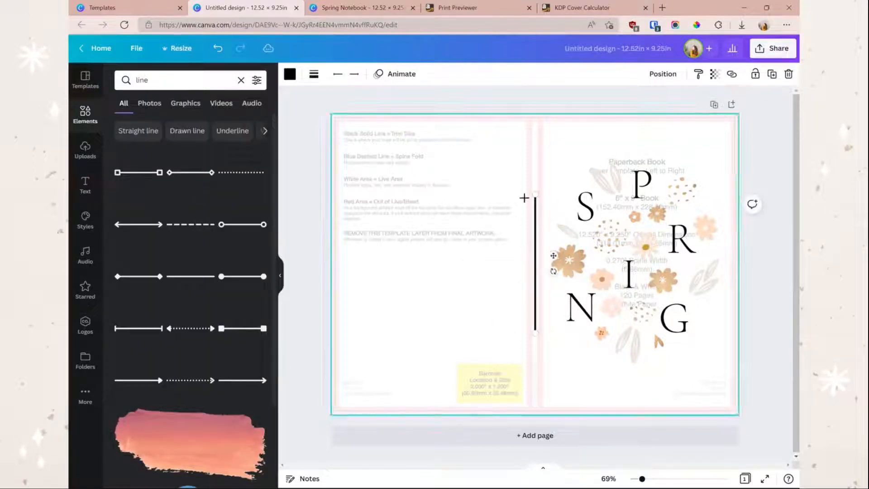
drag(535, 196, 535, 114)
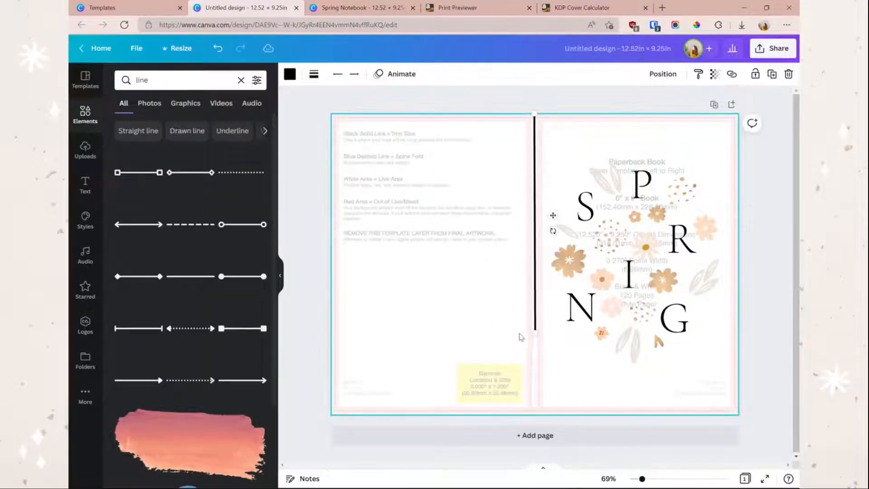
Recolour the spine line light peach from the document colours and set its line weight to 24
click(289, 73)
click(181, 152)
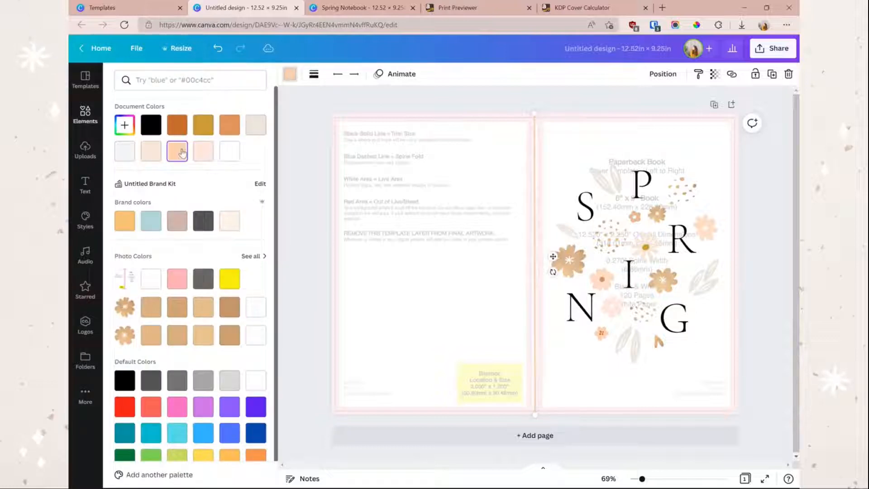
click(313, 73)
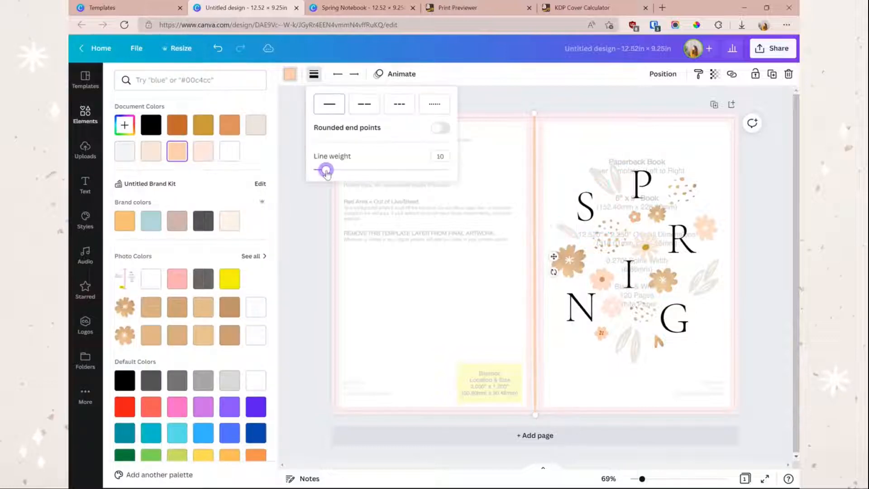
drag(326, 172, 346, 173)
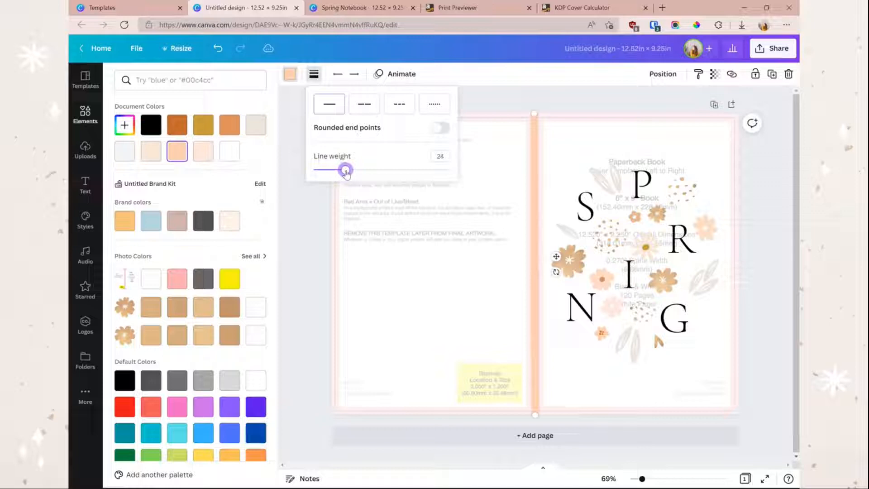
click(516, 284)
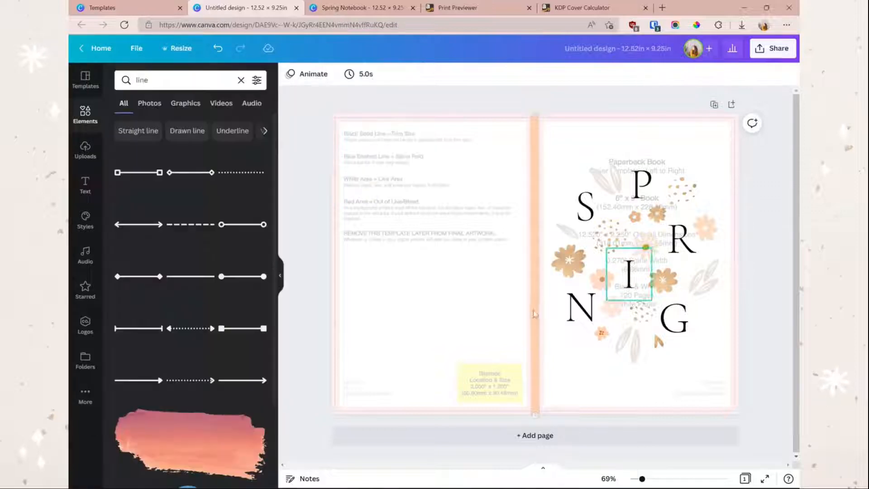
Lock the cover template image, select all the SPRING letters and flowers, and nudge them slightly right on the front cover
click(516, 284)
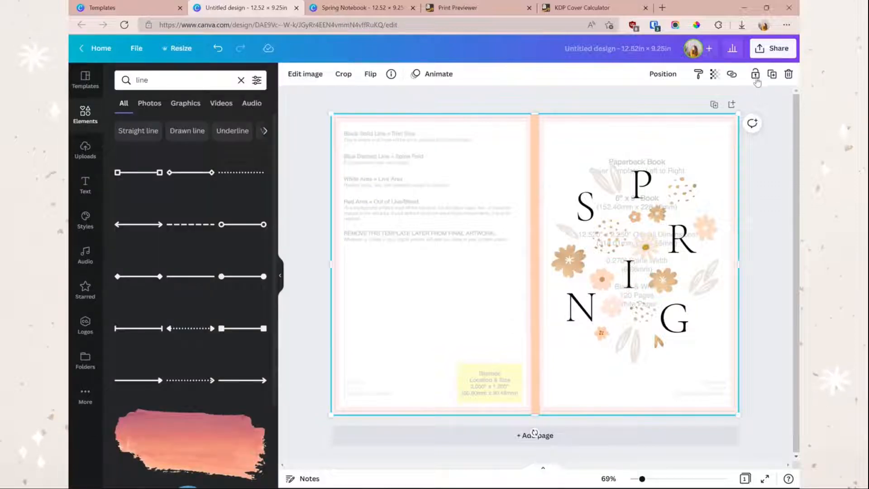
click(756, 74)
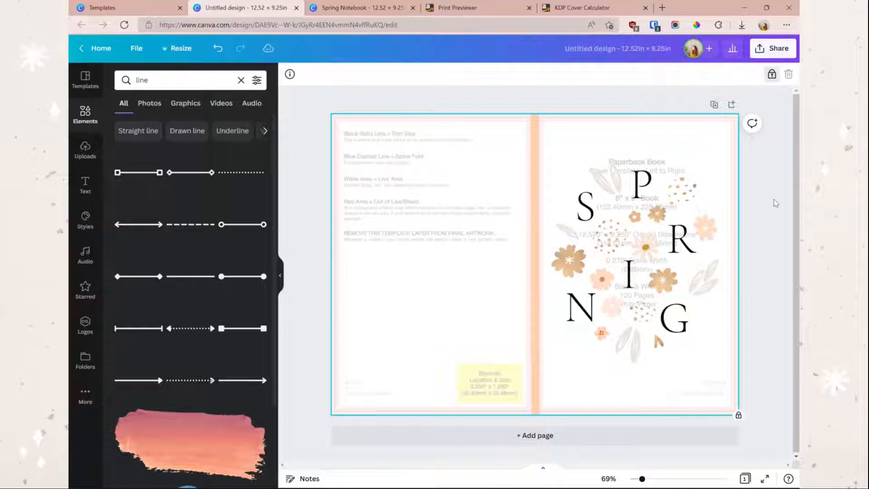
click(776, 203)
drag(755, 380, 574, 181)
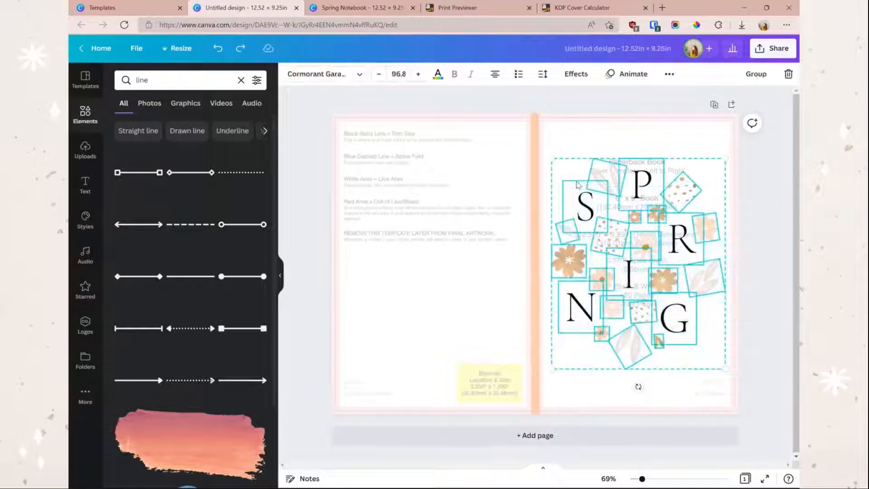
click(792, 111)
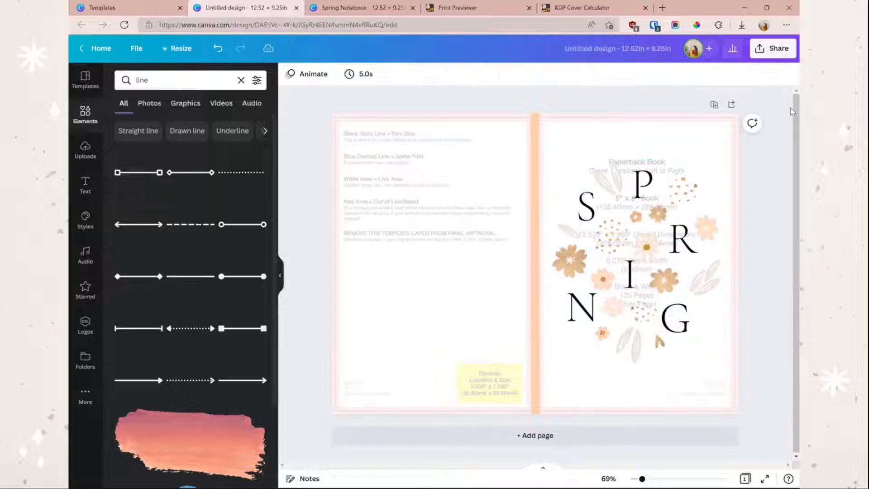
Unlock the cover template image and delete it from the page
click(732, 125)
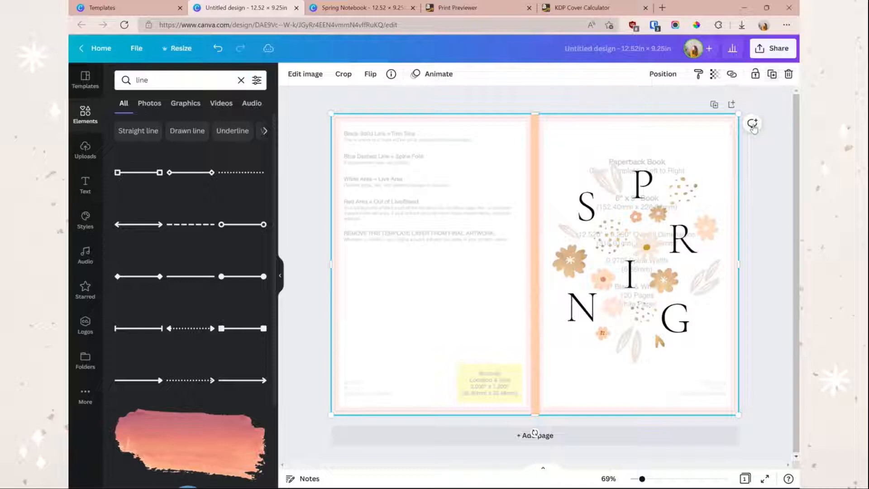
key(Delete)
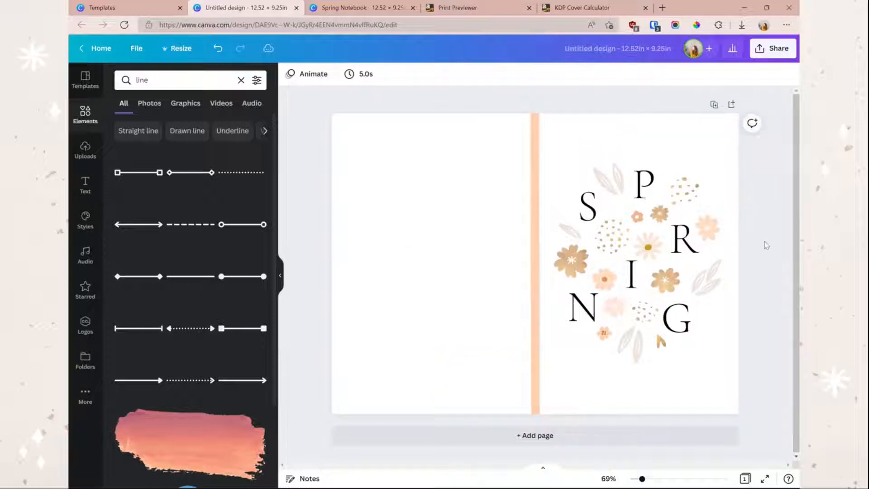
Download the finished cover design as a PDF Print file
click(779, 49)
click(628, 283)
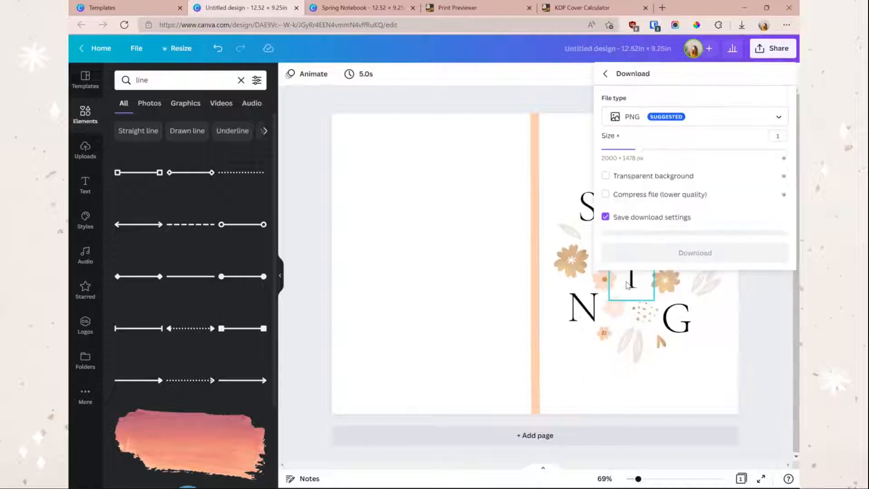
click(653, 128)
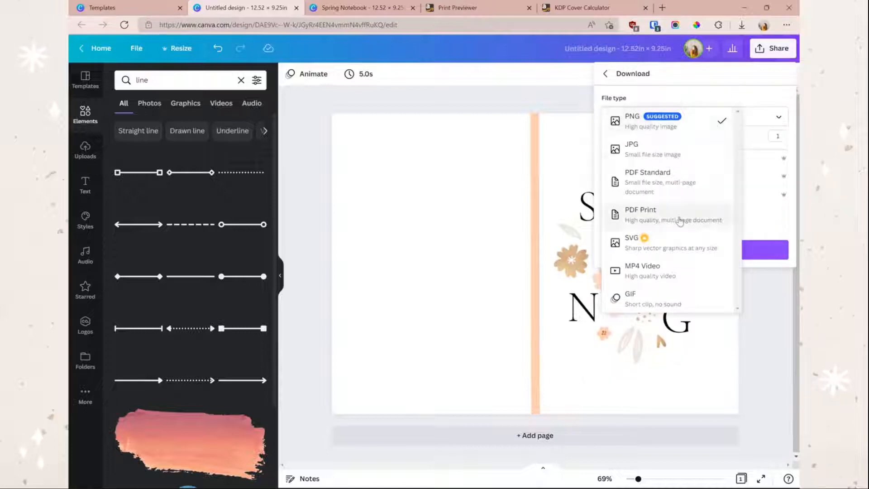
click(680, 219)
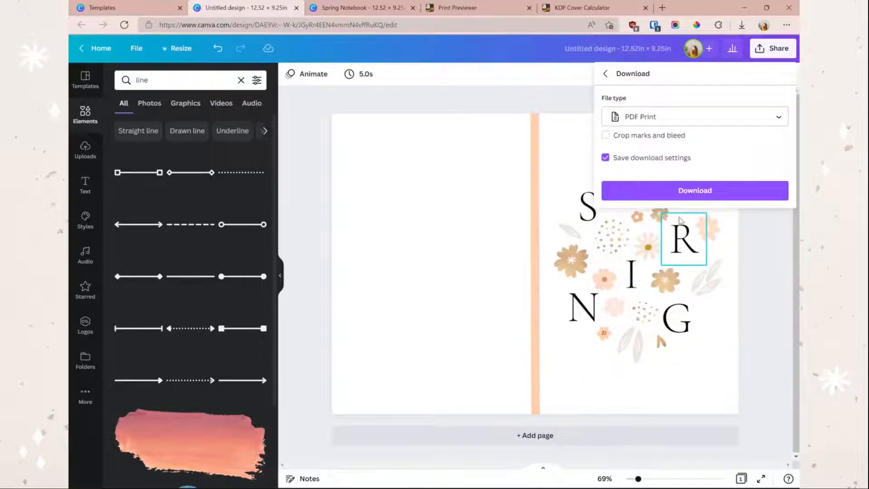
click(683, 190)
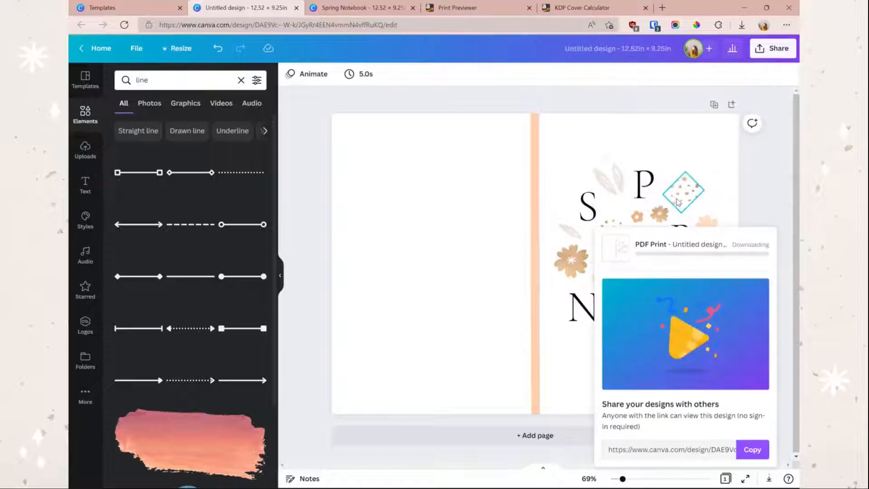
click(762, 200)
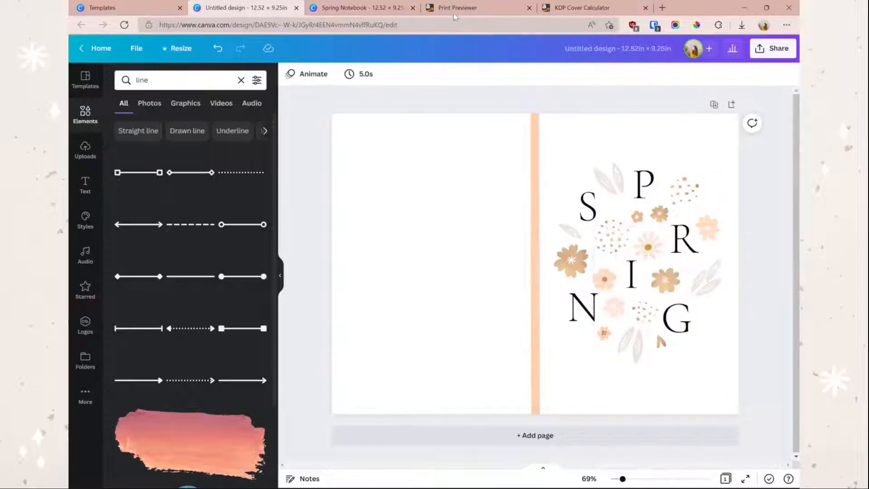
Switch to Kindle Direct Publishing, exit the Print Previewer and upload Untitled design.pdf as the new book cover
click(454, 11)
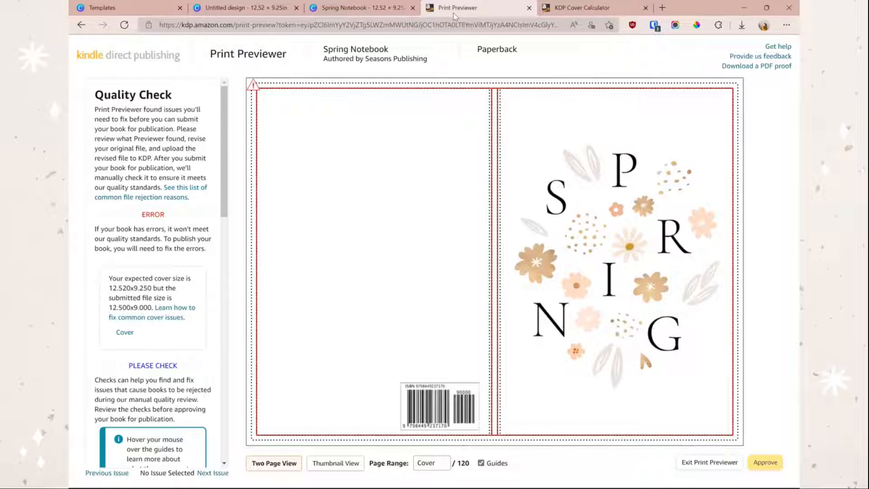
click(709, 461)
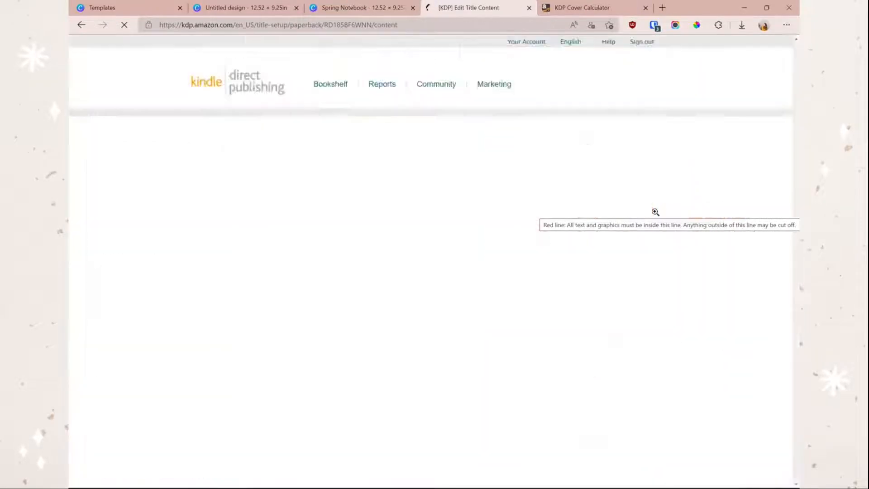
scroll(658, 229, up, 3)
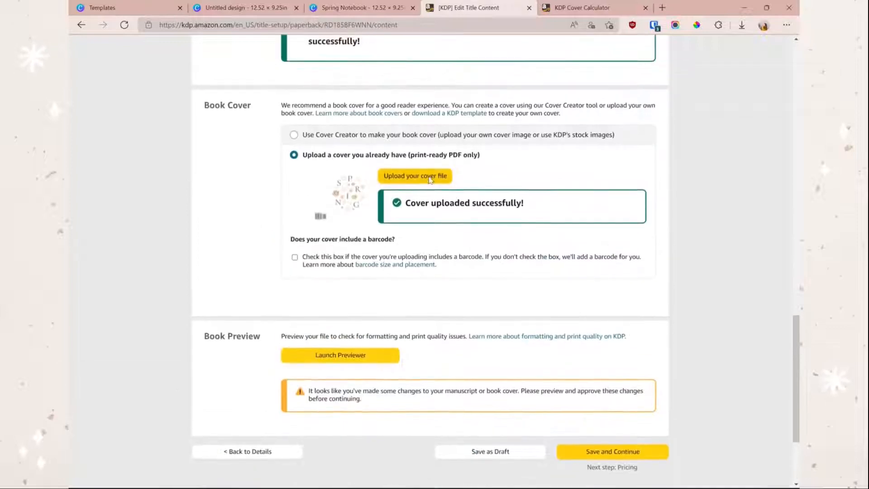
click(428, 174)
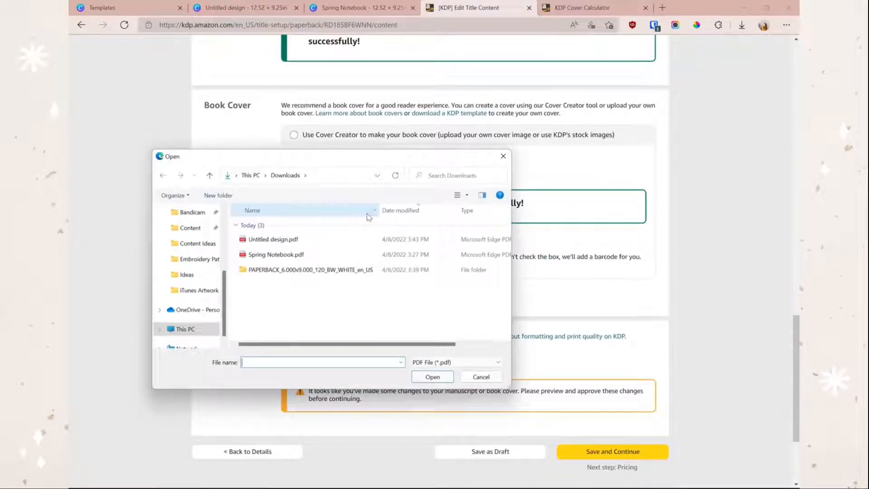
double_click(355, 239)
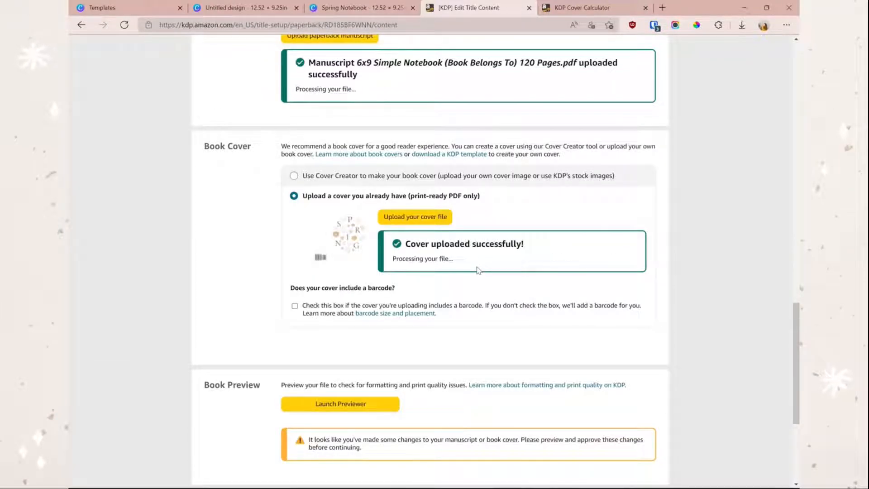
Launch the book preview, check the spine against the guides and approve the paperback
click(362, 403)
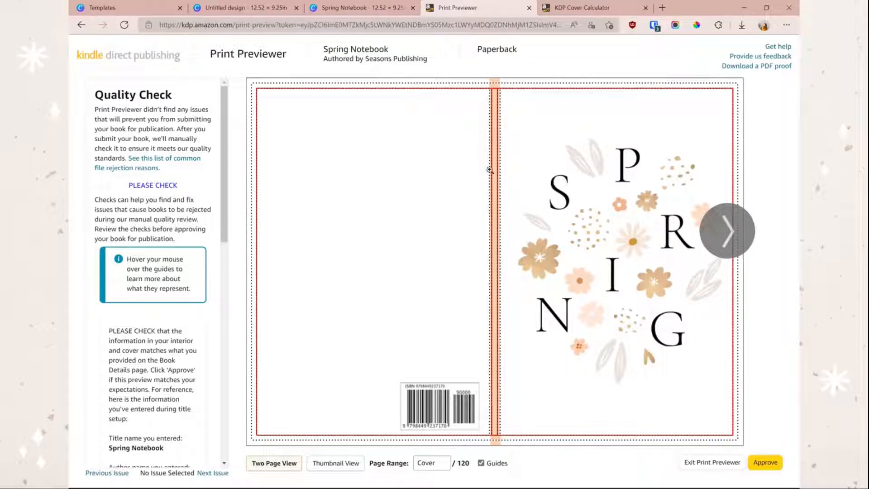
mouse_move(490, 167)
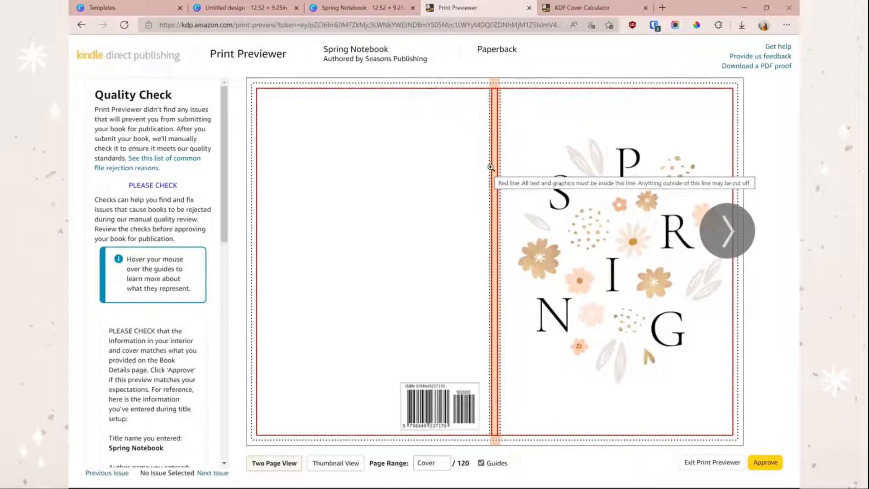
click(765, 462)
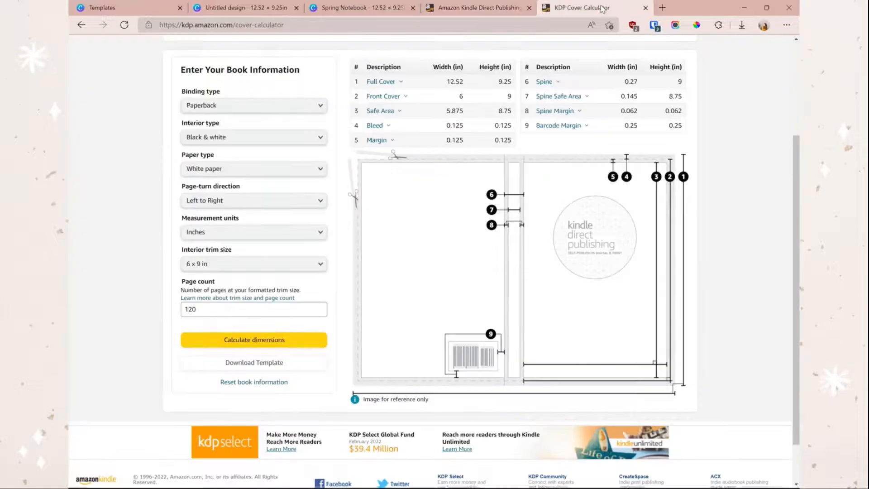
View the dimensions in the KDP Cover Calculator and switch back to the Spring Notebook design in Canva
click(603, 8)
click(353, 8)
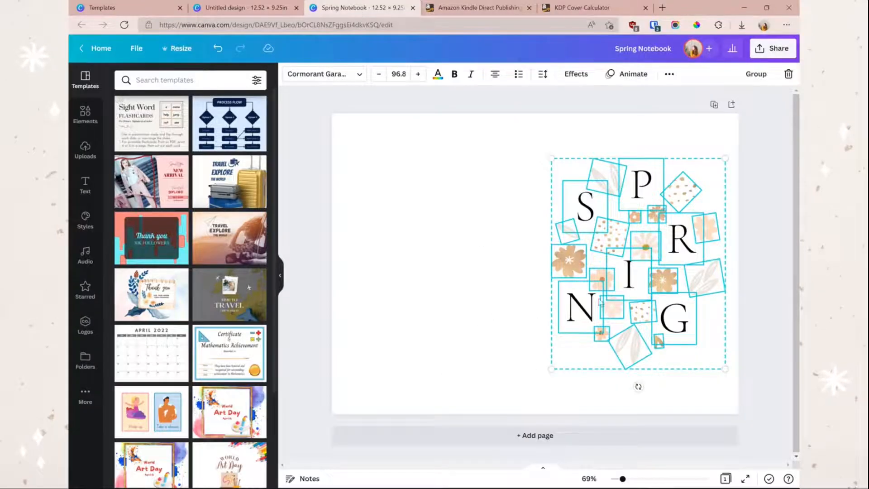